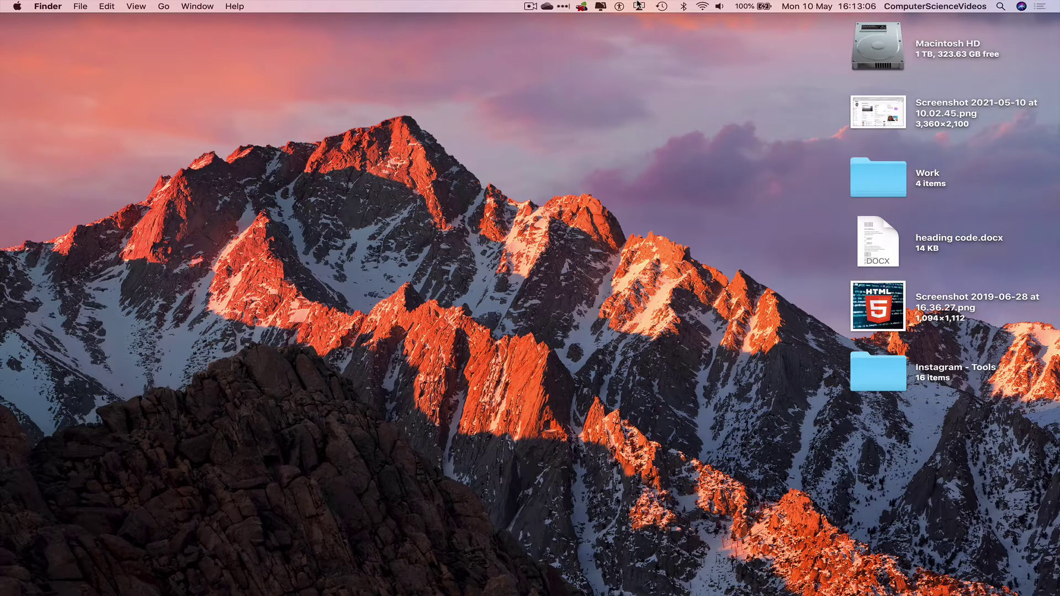
- Choose SONY KD-55A85 as the AirPlay screen-mirroring destination from the menu bar
left_click(638, 5)
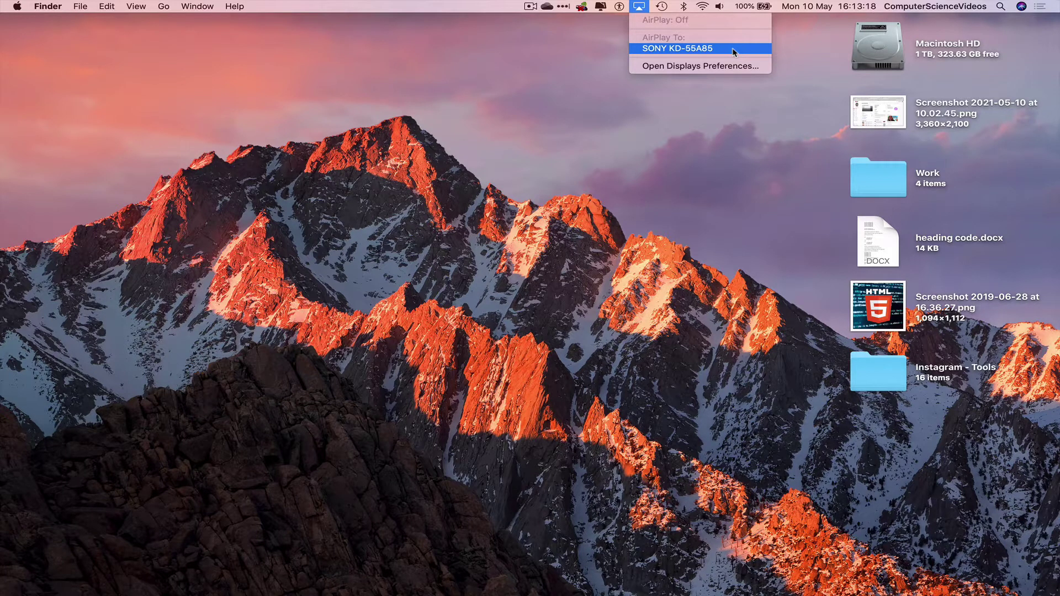
left_click(734, 52)
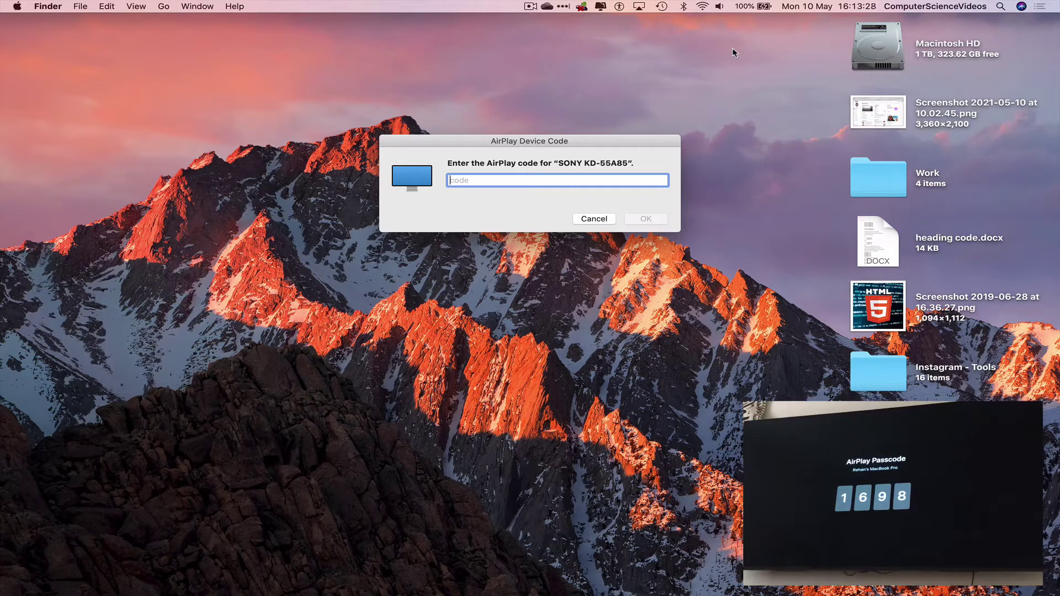
type("16")
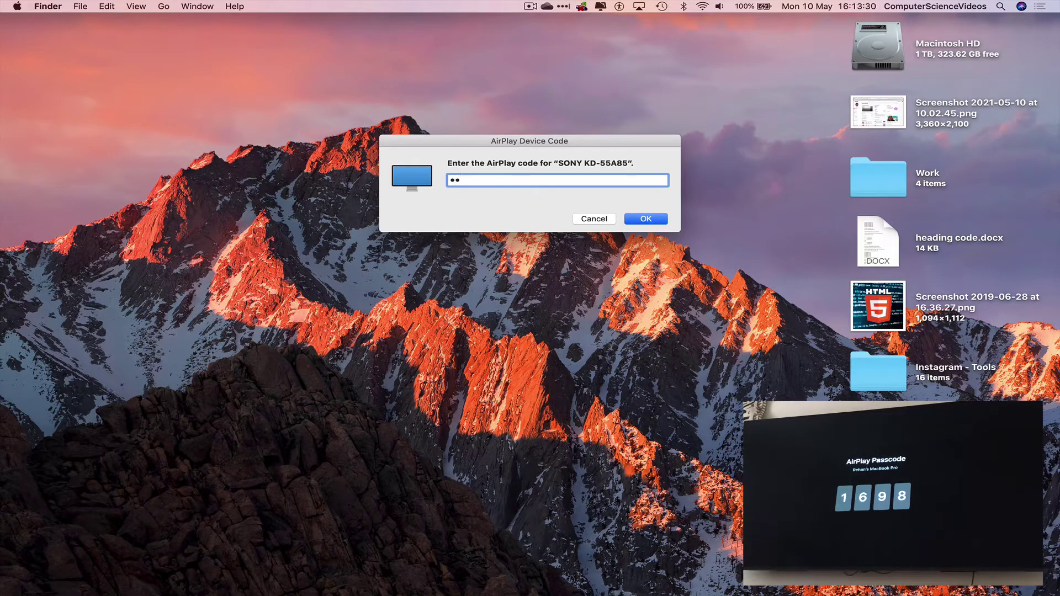
type("98")
- Submit the four-digit AirPlay code shown on the Sony TV
key("Return")
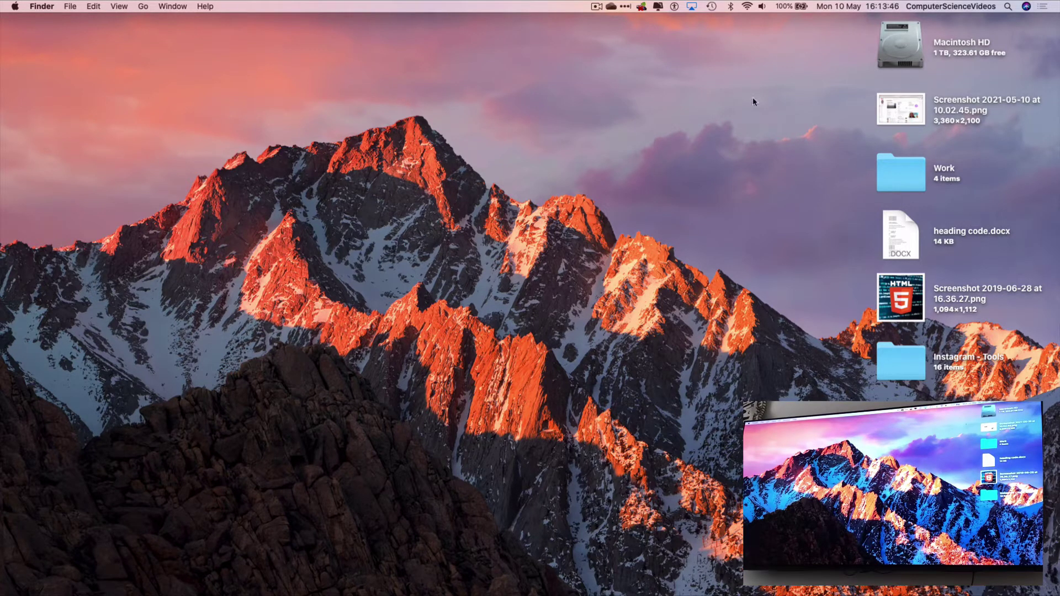
- Drag a selection box across the empty desktop, then show Launchpad full-screen
left_click_drag(756, 96, 357, 292)
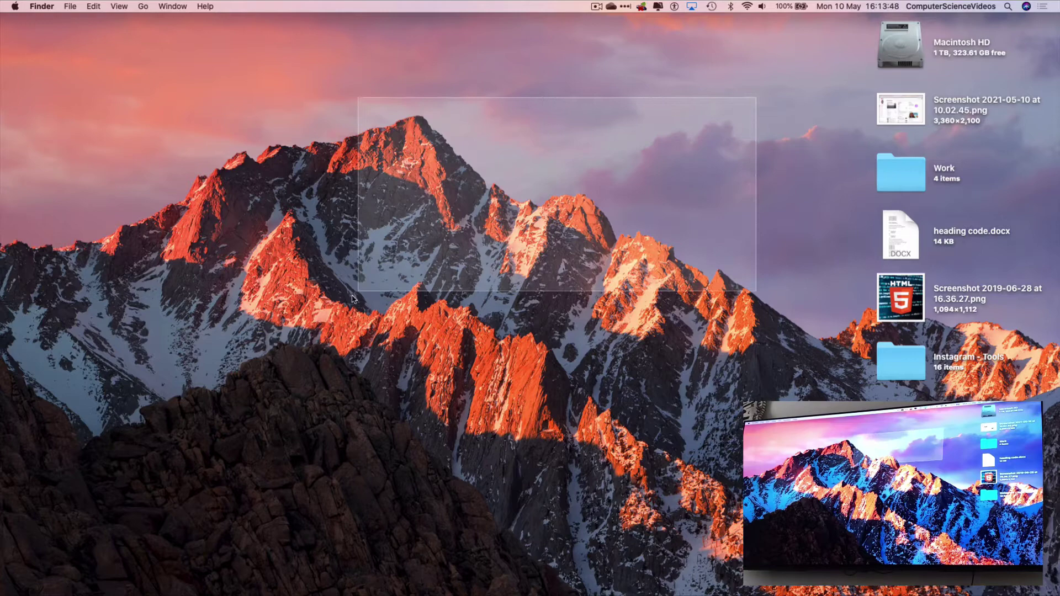
key("F4")
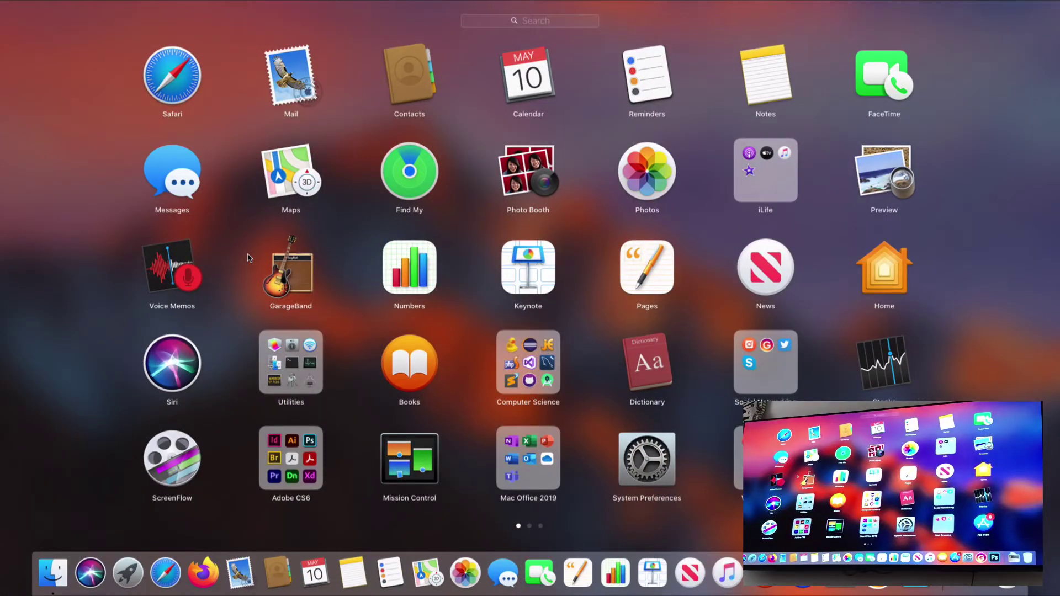
scroll(247, 257, "right", 3)
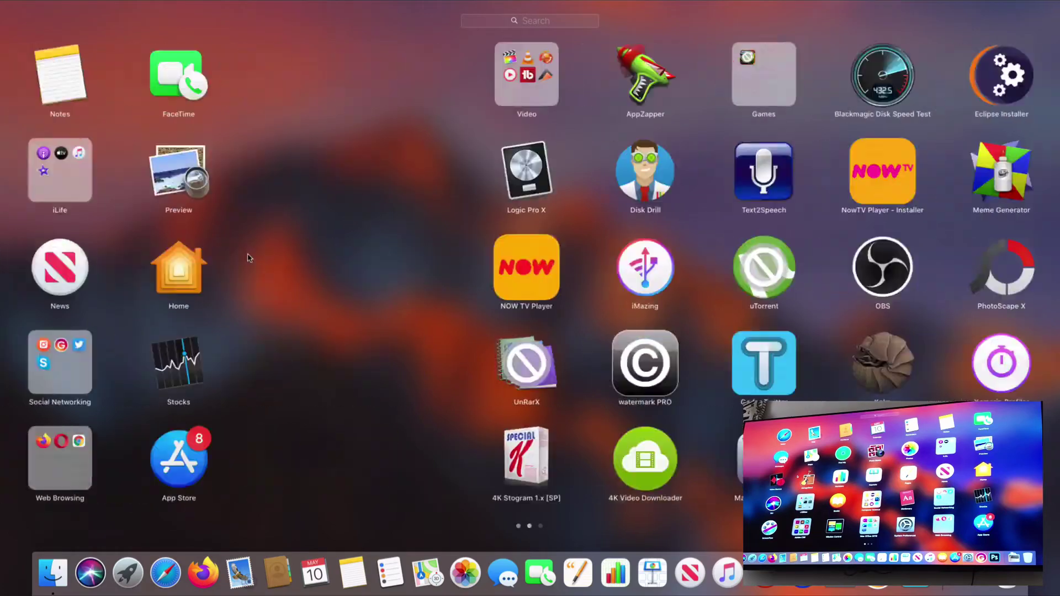
scroll(247, 257, "left", 3)
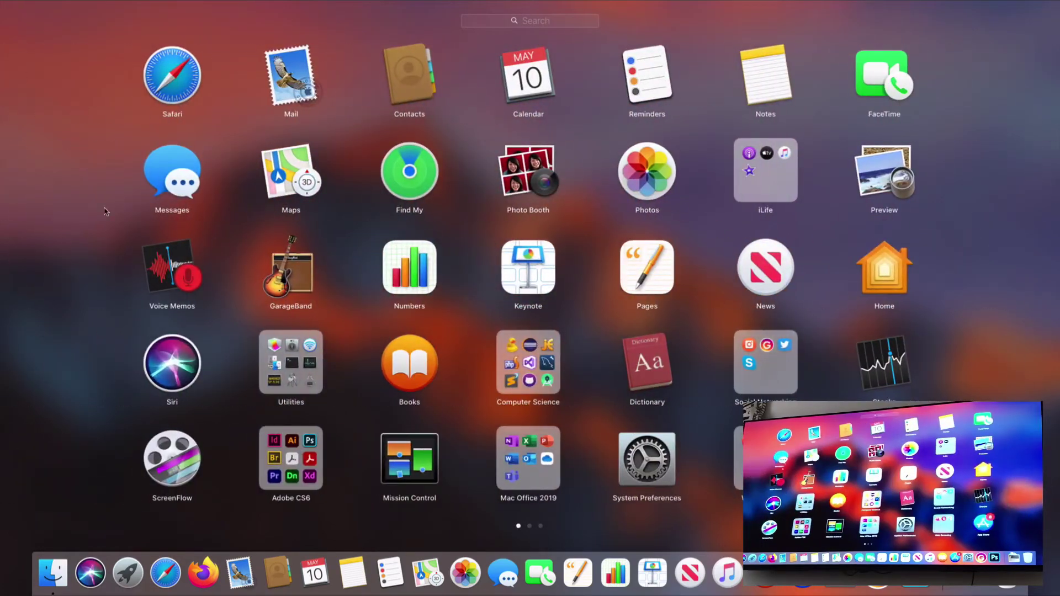
- Dismiss Launchpad by clicking an empty area, returning to the mirrored desktop
left_click(102, 199)
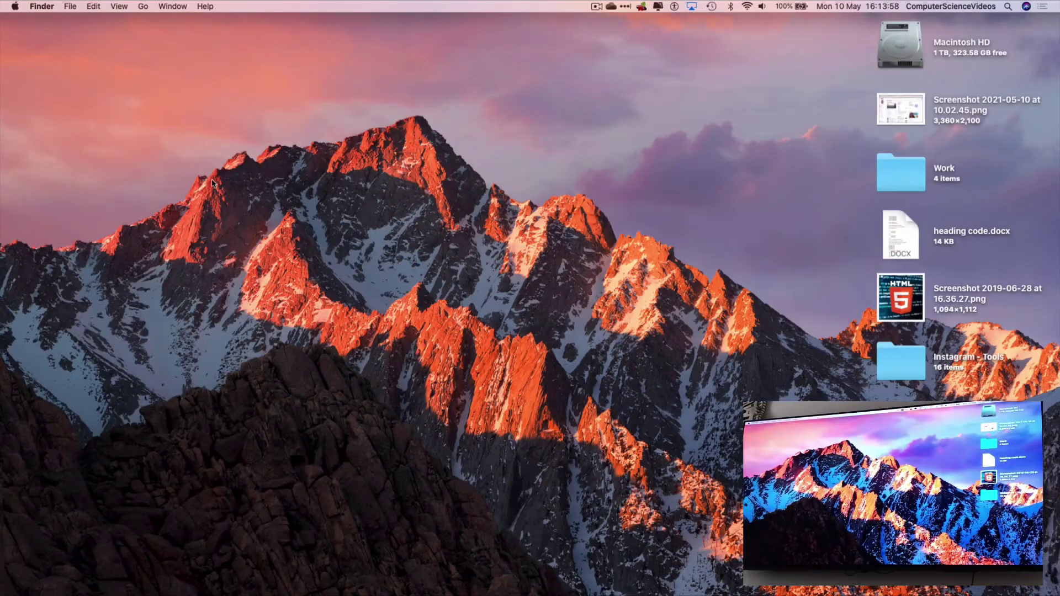